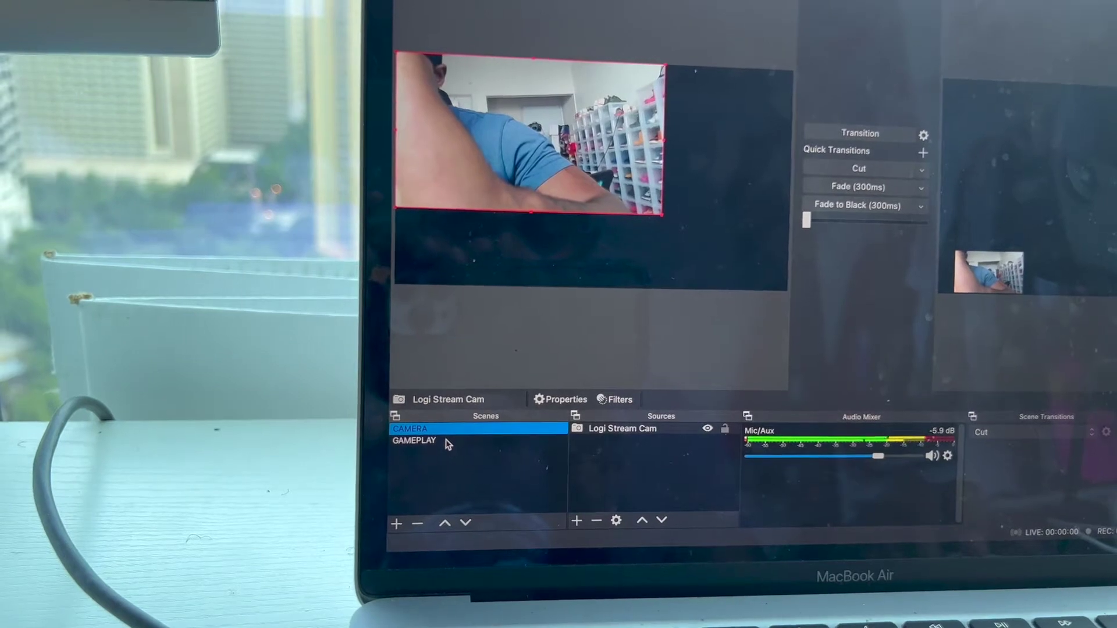
Switch to the GAMEPLAY scene, cancel adding a new scene, and select the CAMERA source.
left_click(419, 441)
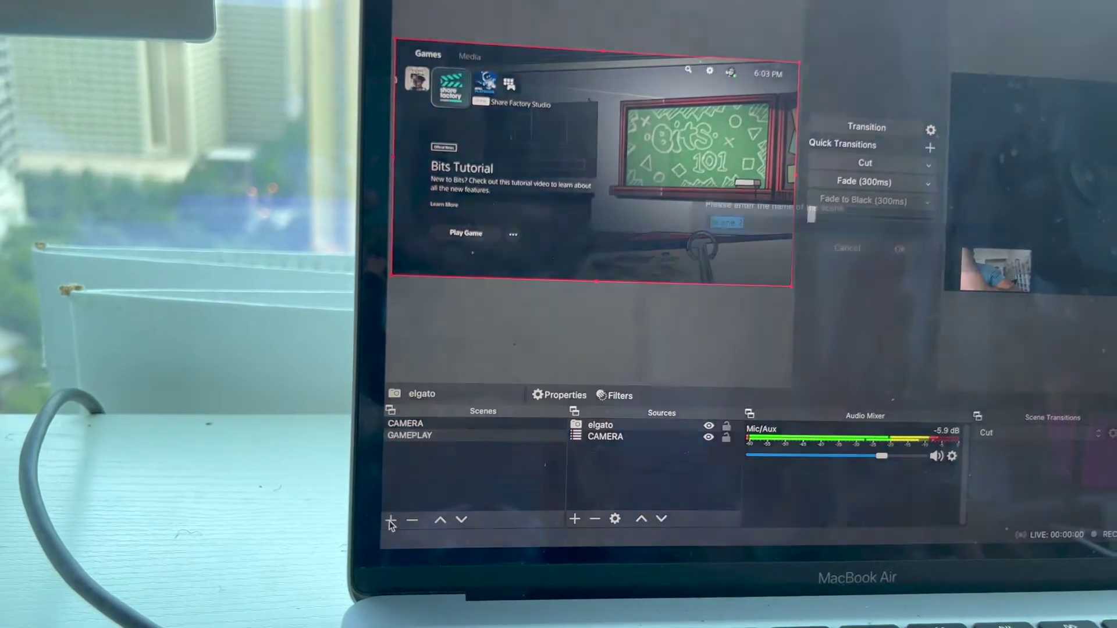
left_click(392, 518)
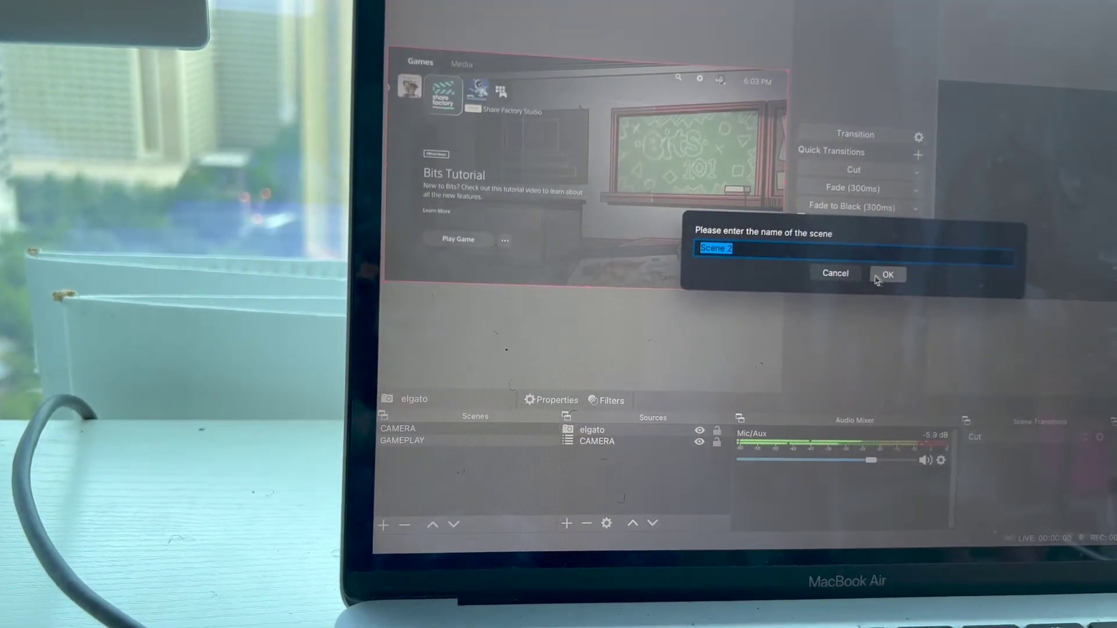
left_click(833, 274)
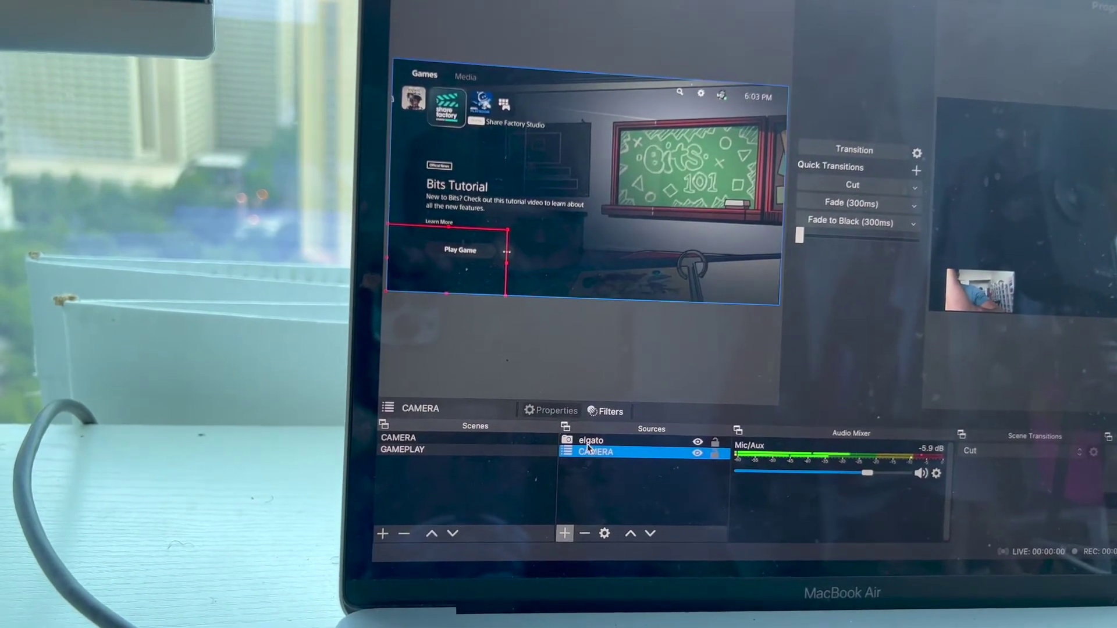
left_click(535, 442)
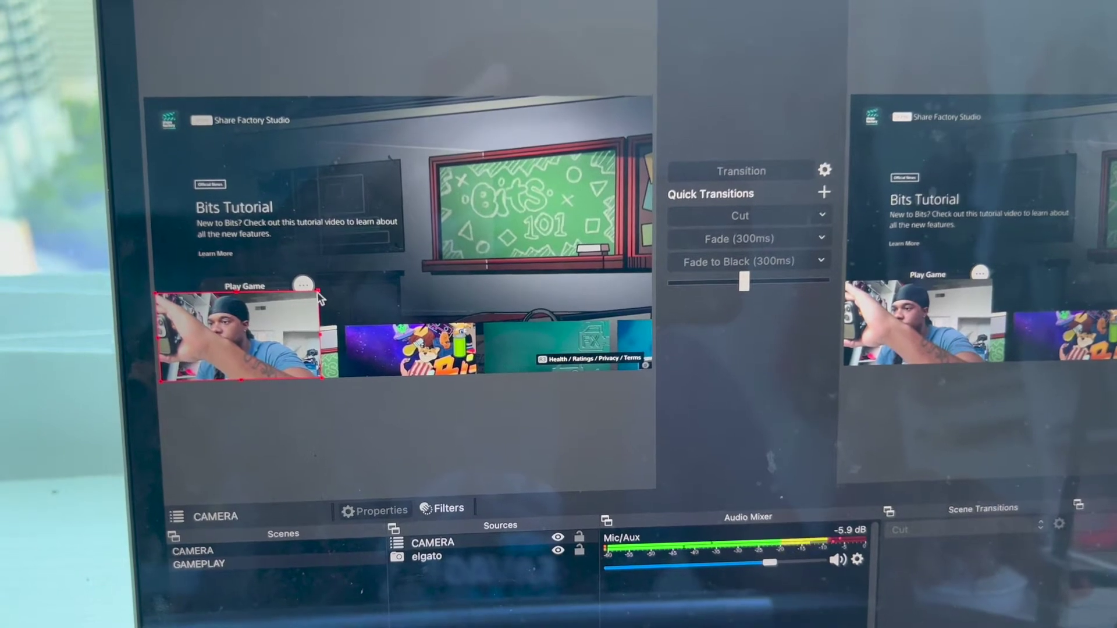
Shrink the webcam overlay in the lower-left corner and reorder the CAMERA and elgato layers.
left_click_drag(322, 291, 288, 323)
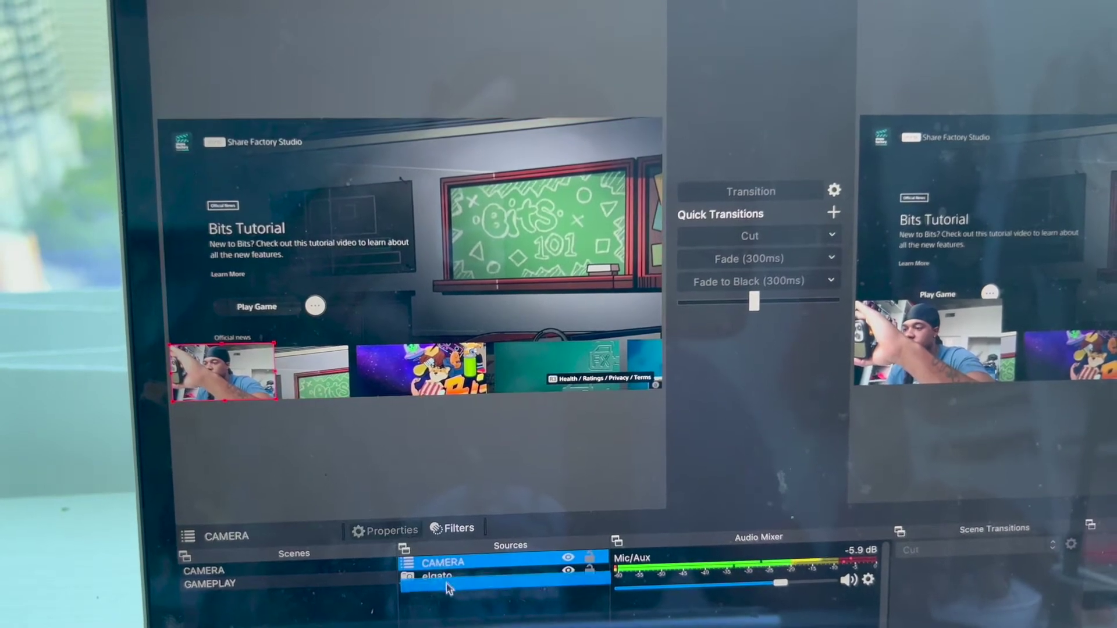
left_click_drag(446, 566, 452, 585)
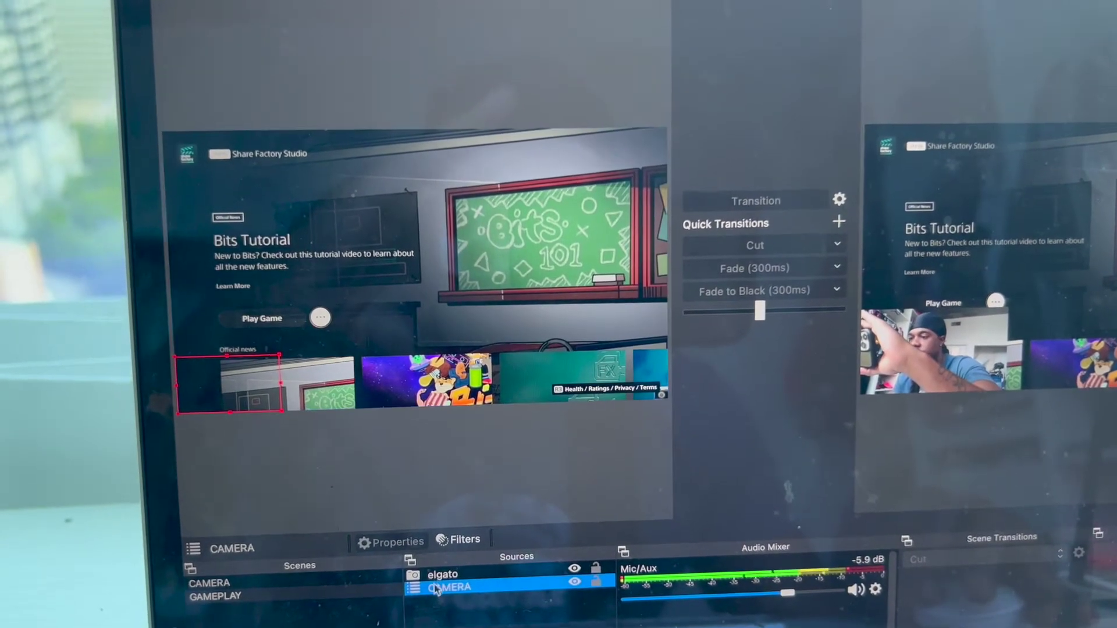
left_click_drag(437, 565, 441, 598)
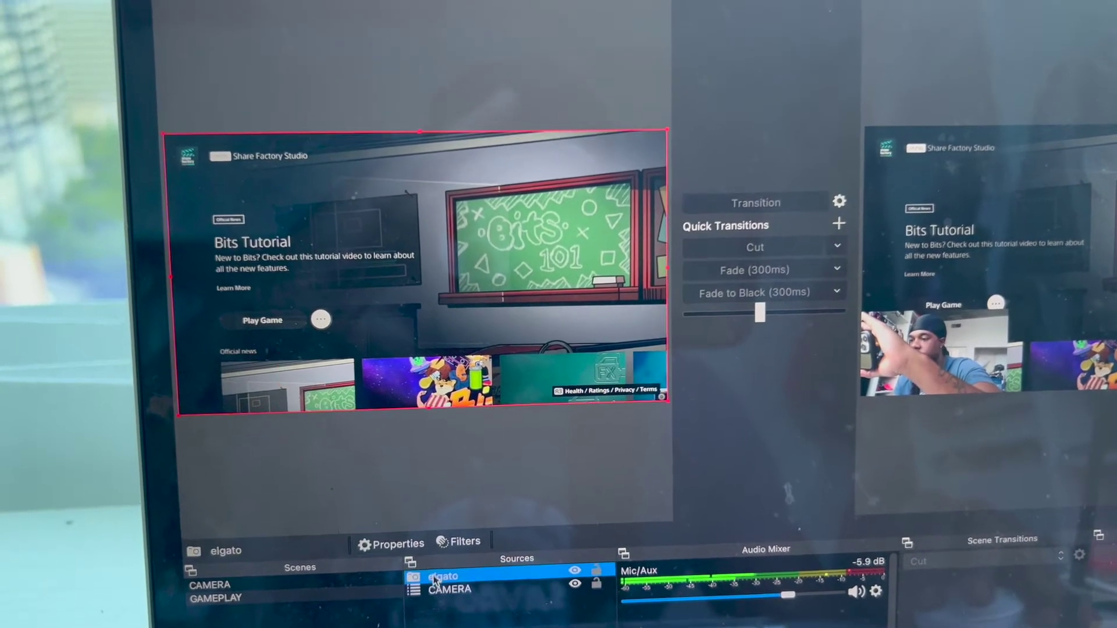